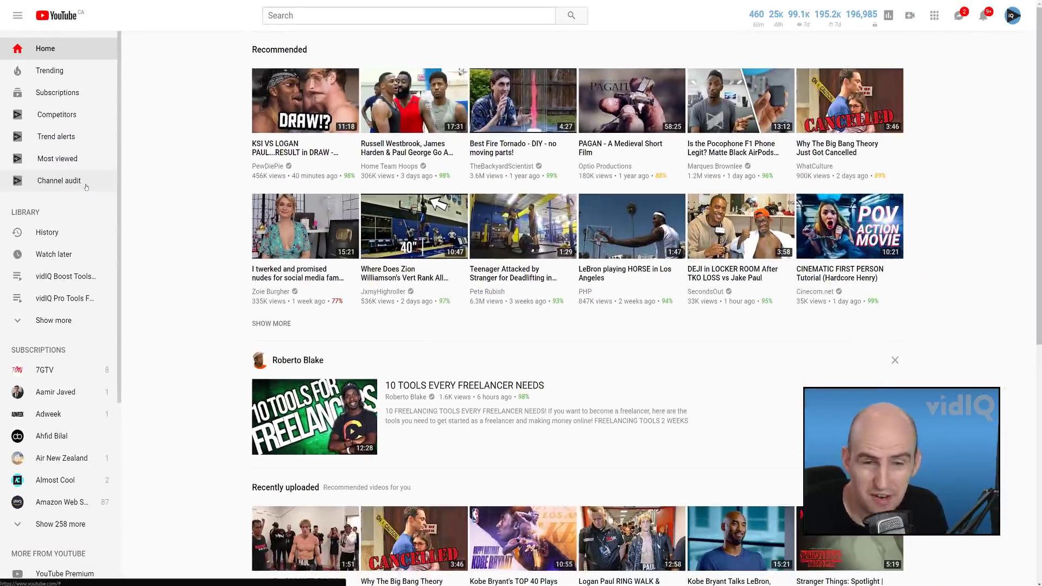
click(85, 186)
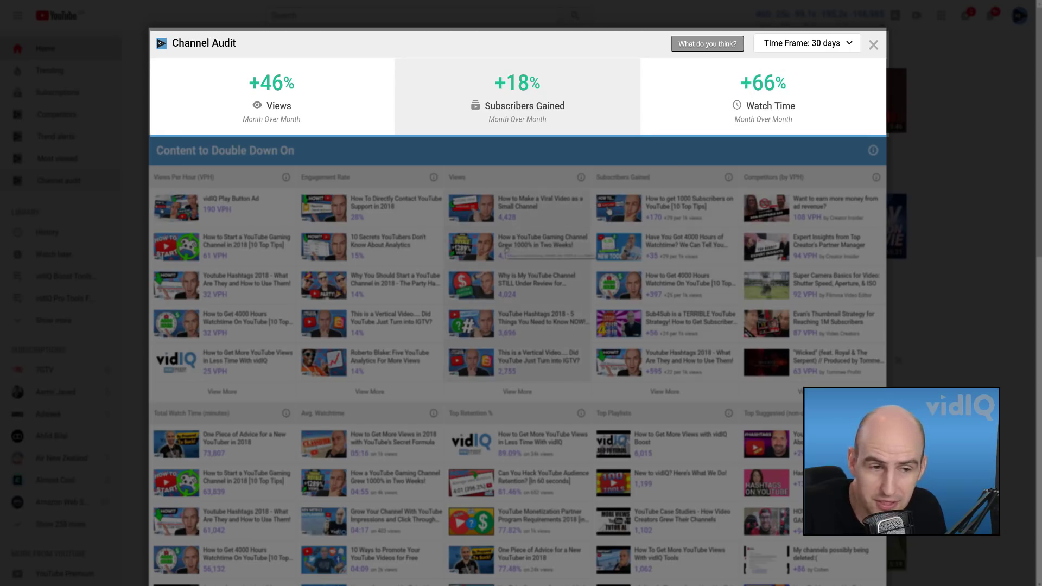
scroll(498, 255, down, 1)
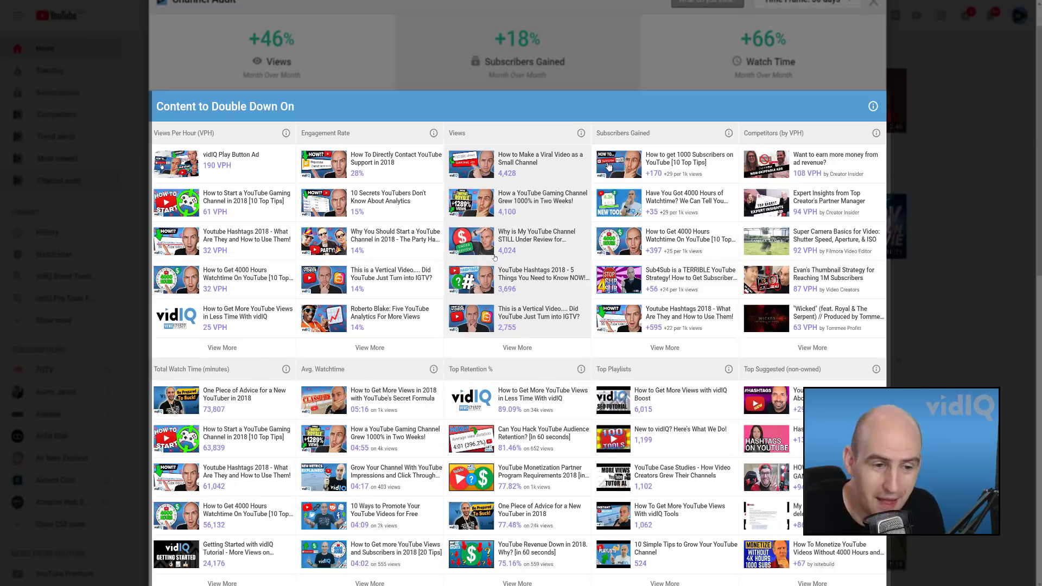
scroll(494, 257, down, 1)
scroll(494, 257, down, 6)
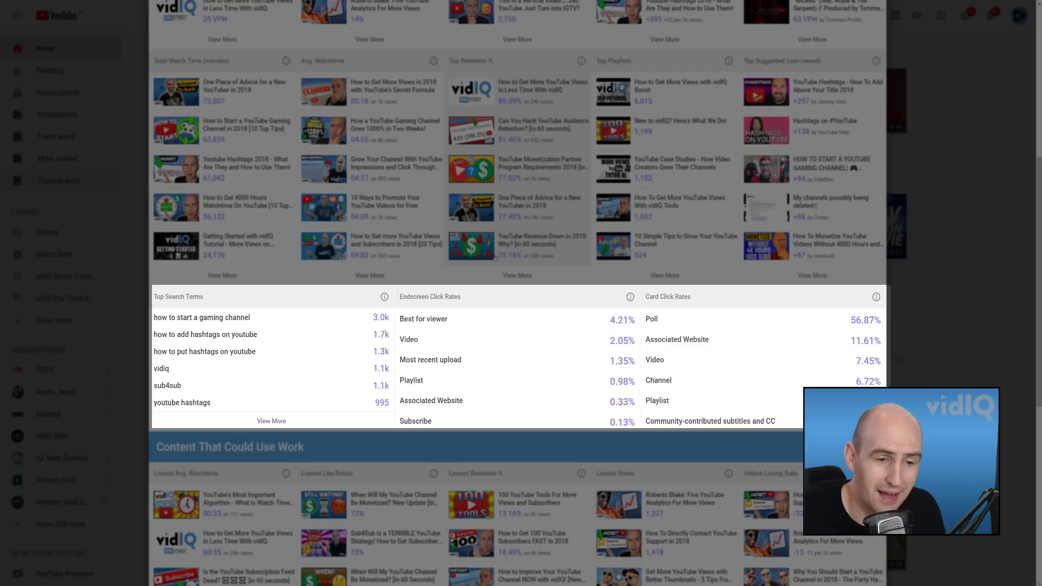
scroll(493, 259, down, 3)
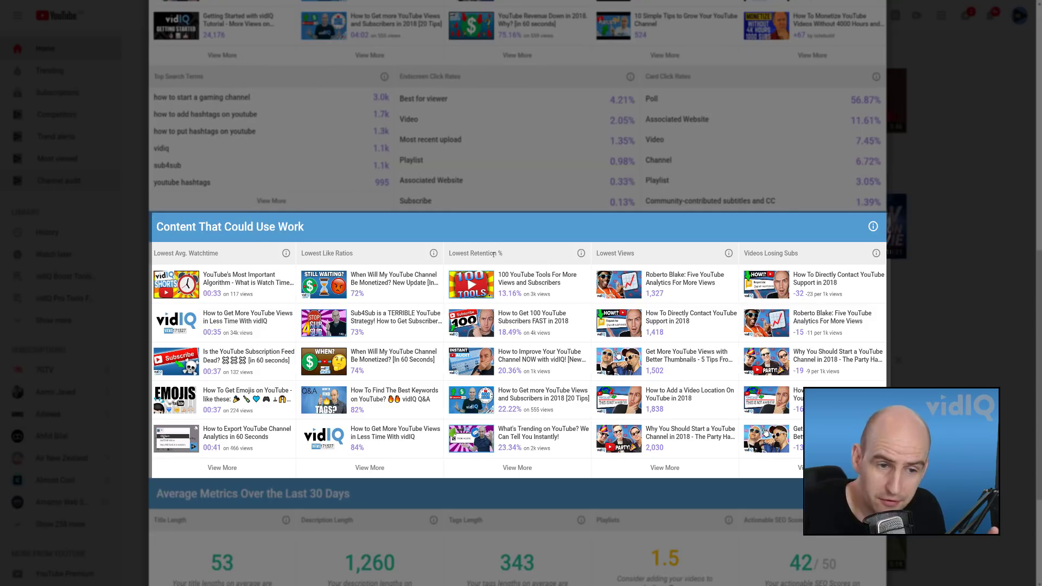
scroll(494, 253, down, 3)
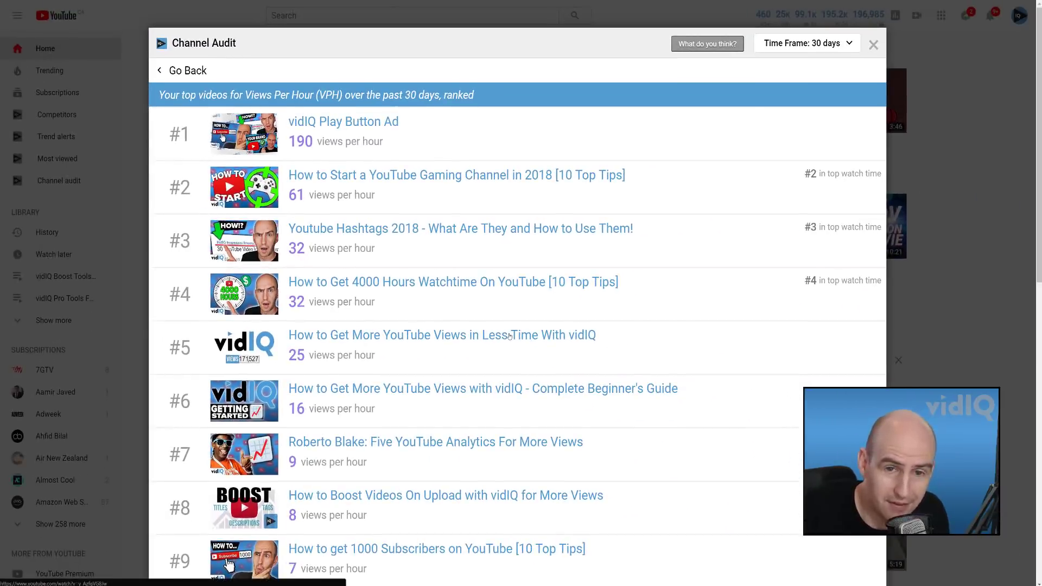
scroll(508, 335, down, 3)
scroll(508, 336, down, 1)
scroll(509, 336, down, 3)
scroll(509, 336, down, 2)
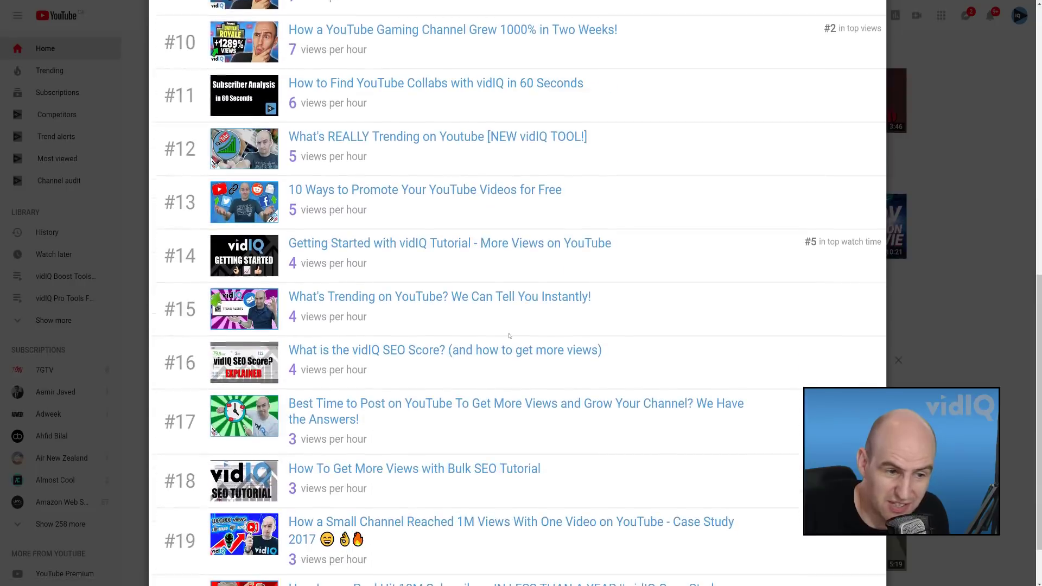
scroll(509, 336, down, 1)
scroll(508, 336, down, 1)
scroll(509, 335, up, 3)
scroll(508, 336, up, 6)
scroll(509, 335, up, 3)
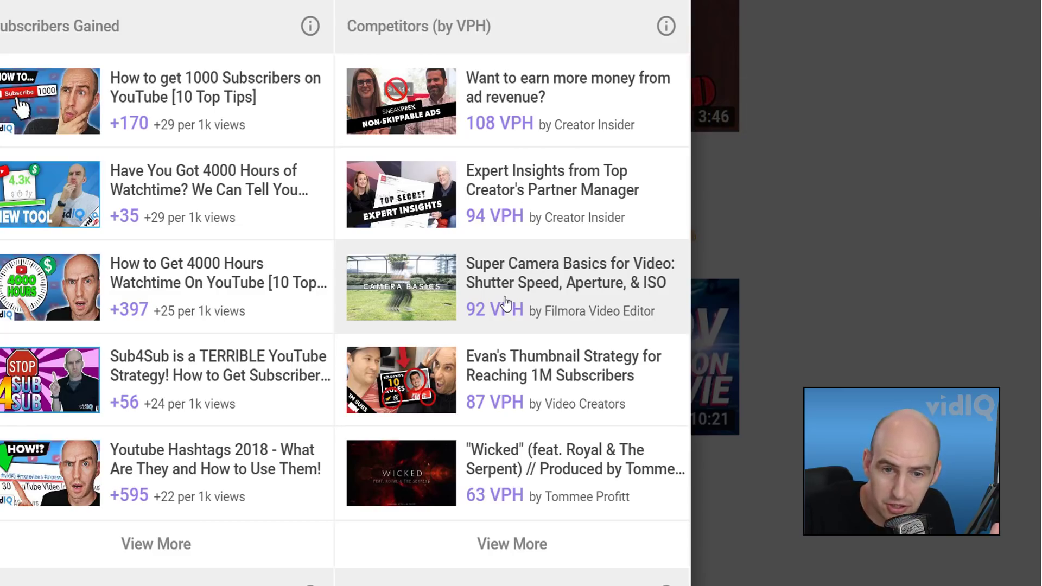
scroll(512, 309, down, 4)
scroll(558, 321, down, 3)
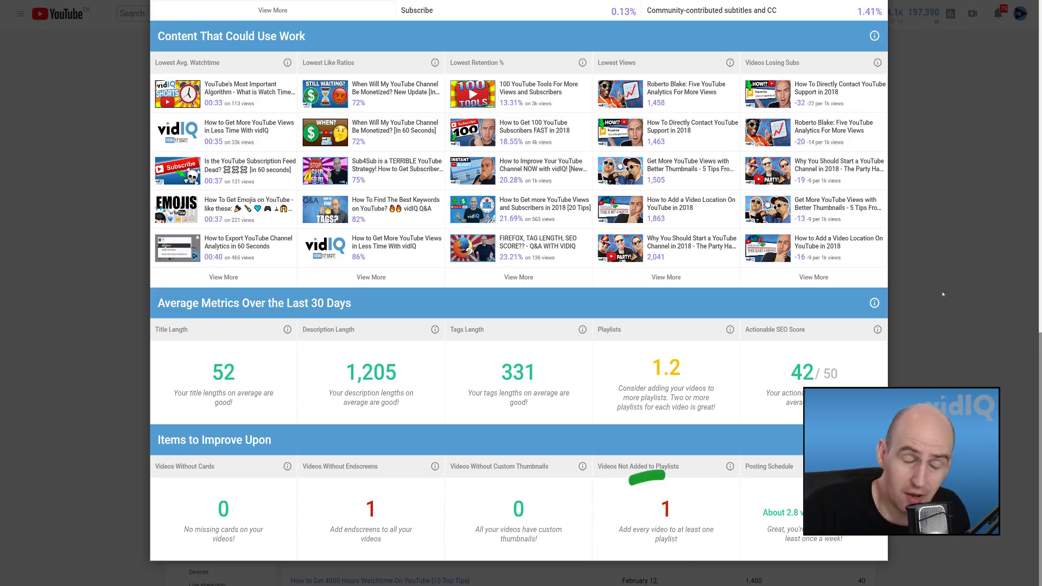
- Open 'How to Audit Your YouTube Channel in 2018' from the Videos Not Added to Playlists list
click(701, 533)
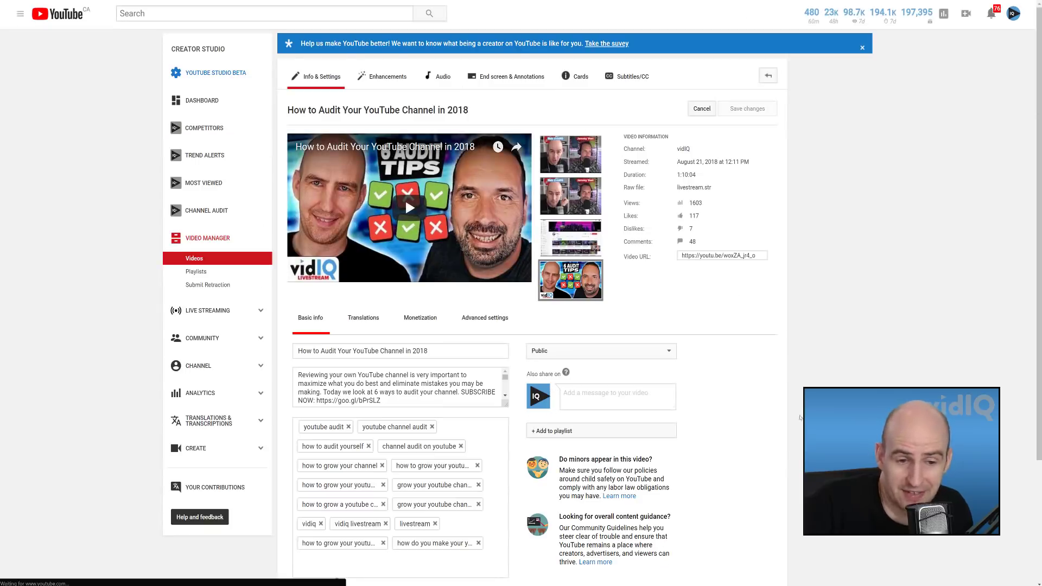
- Tick vidIQ Interviews in the video's Add to playlist list
click(636, 430)
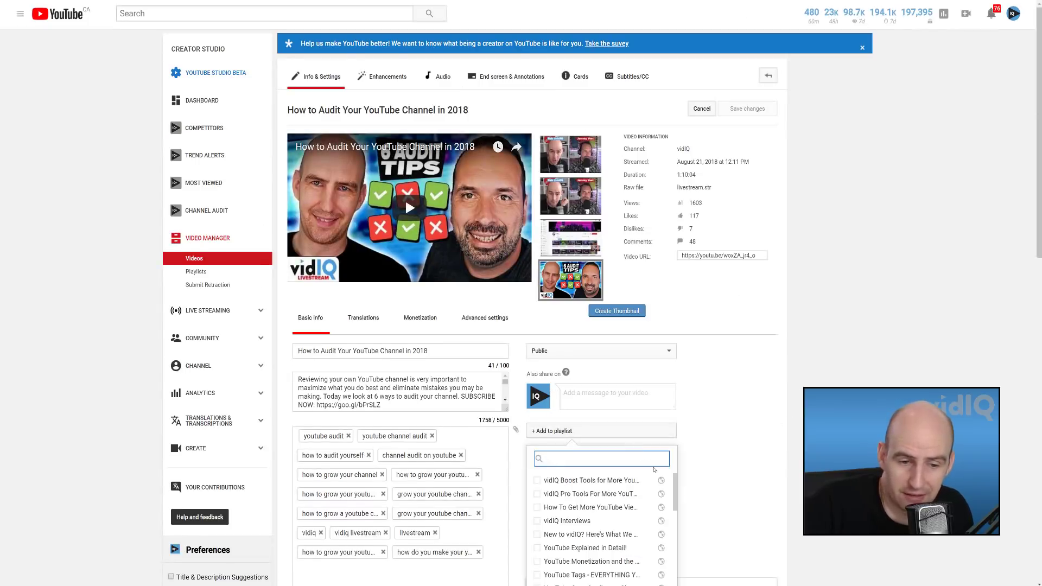
scroll(637, 430, down, 1)
click(570, 433)
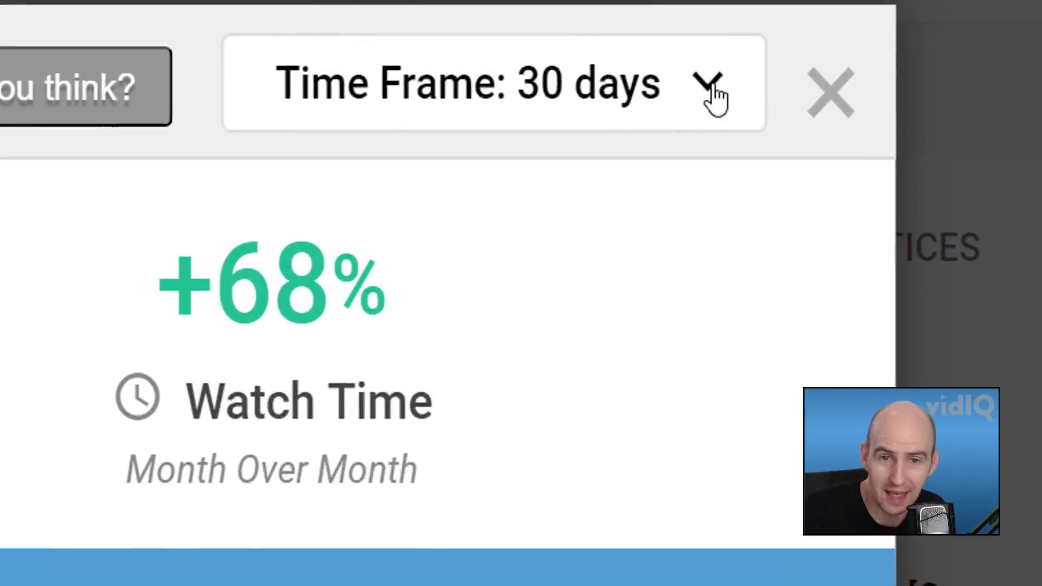
- Switch the Channel Audit time frame dropdown to Last 90 Days
click(709, 84)
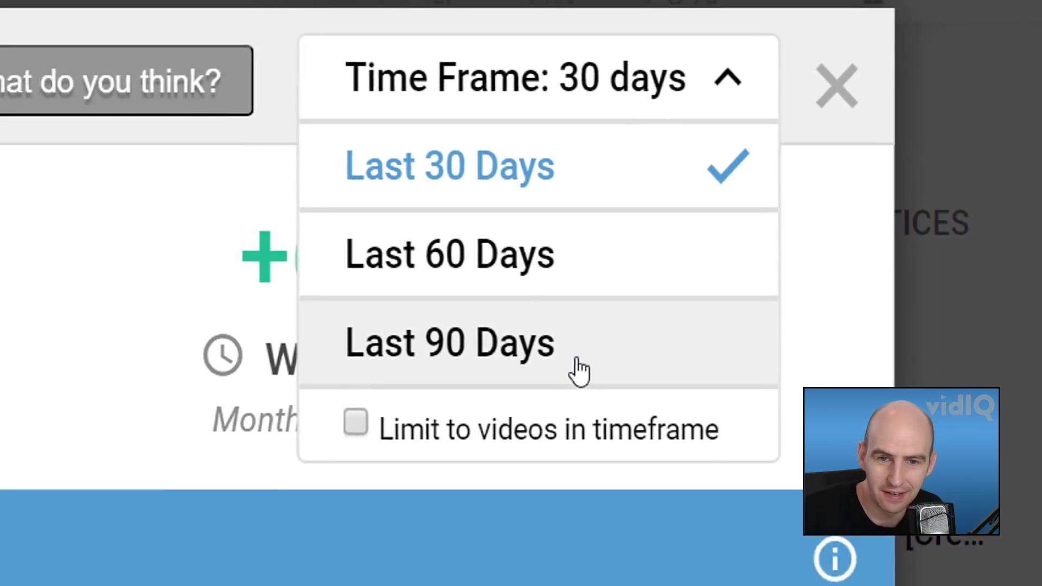
click(538, 389)
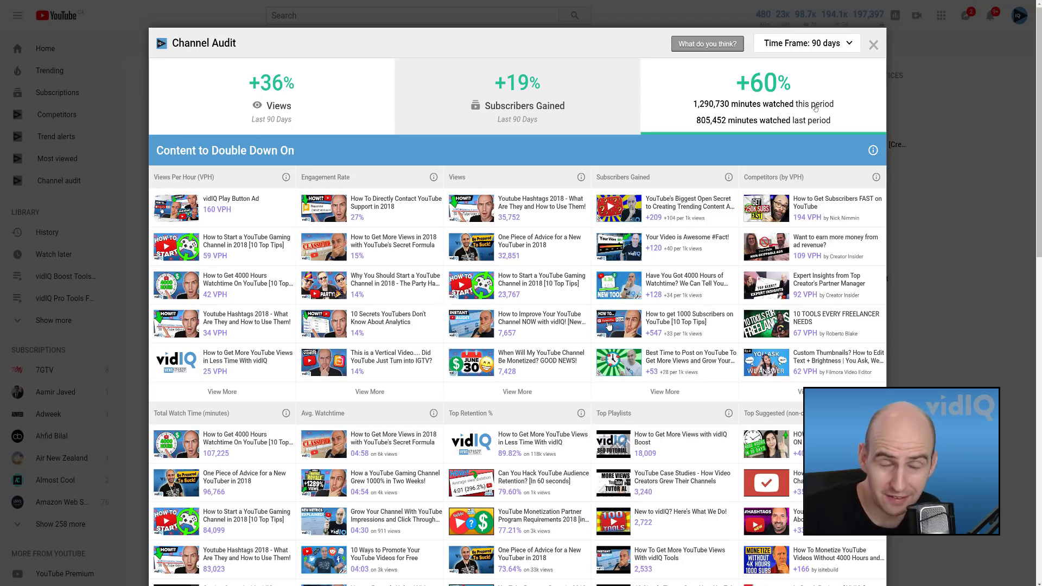
- Toggle 'Limit to videos in timeframe' on and off twice, leaving it off
click(849, 45)
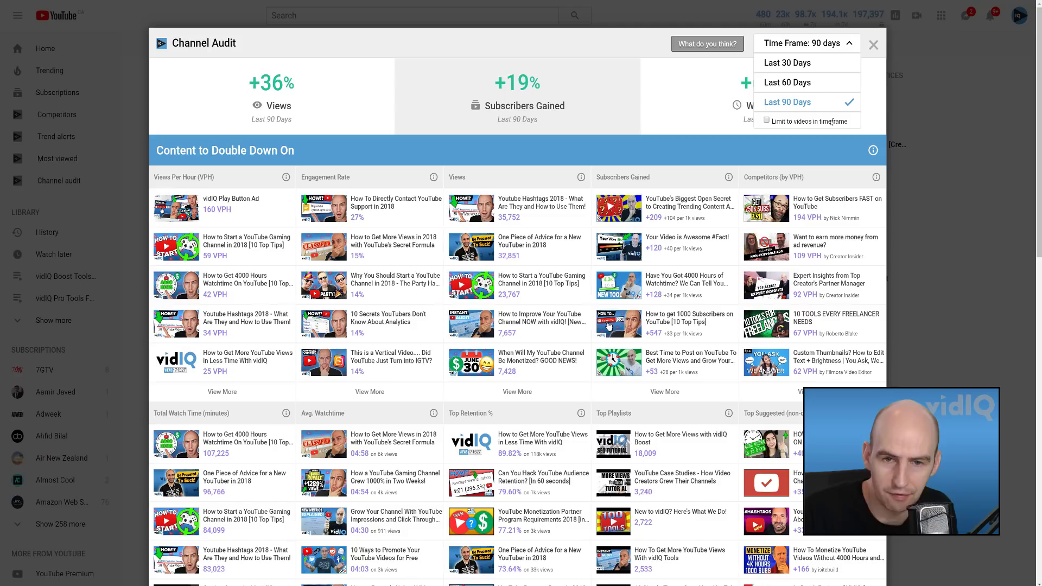
click(831, 121)
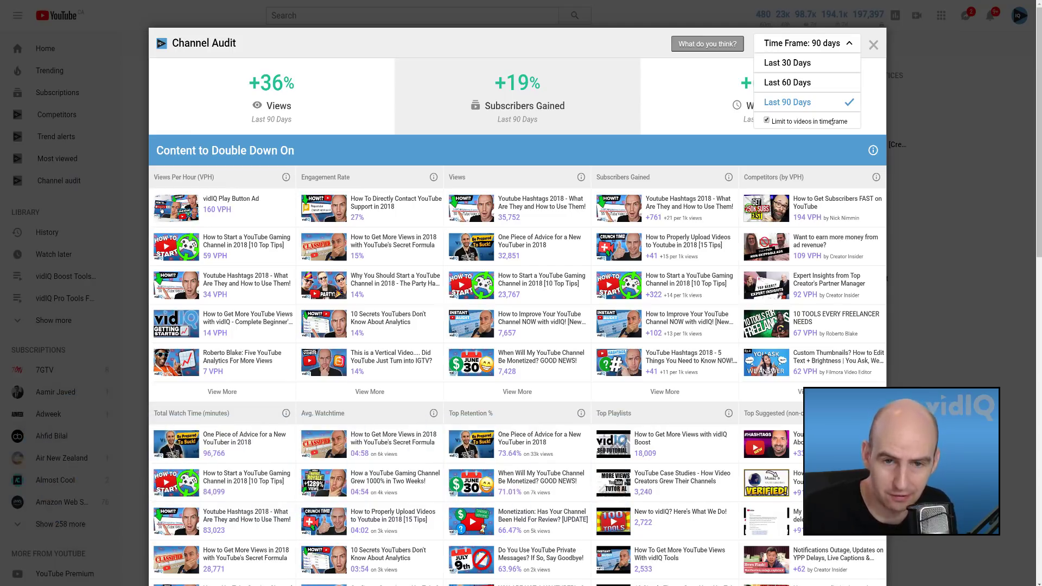
click(830, 120)
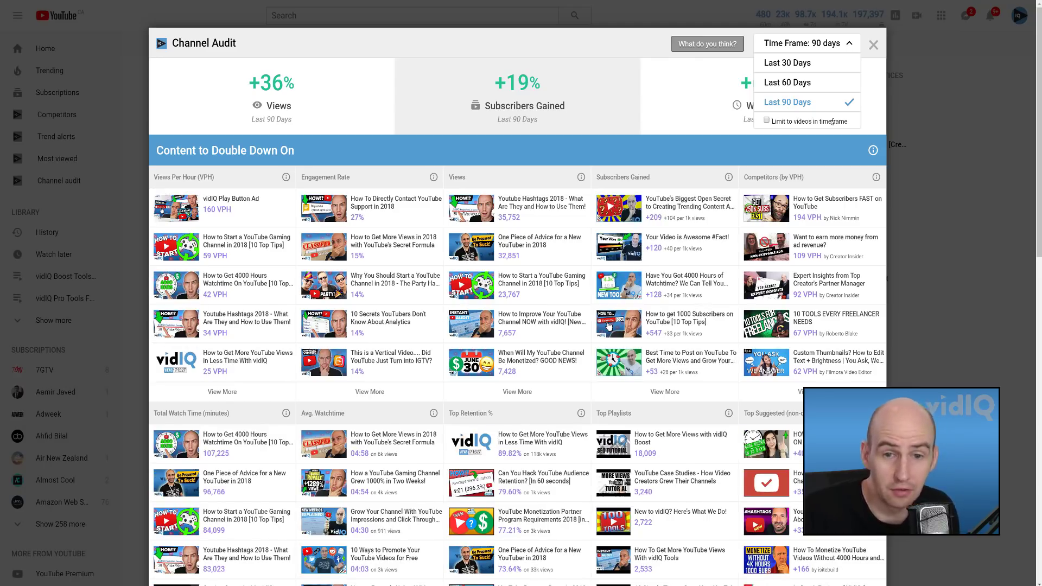
click(831, 120)
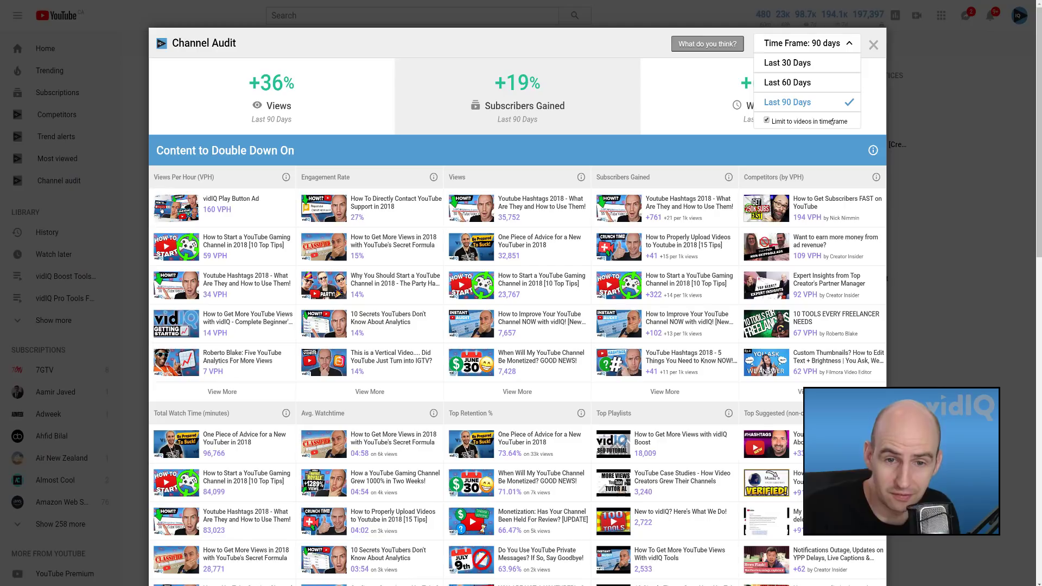
click(831, 121)
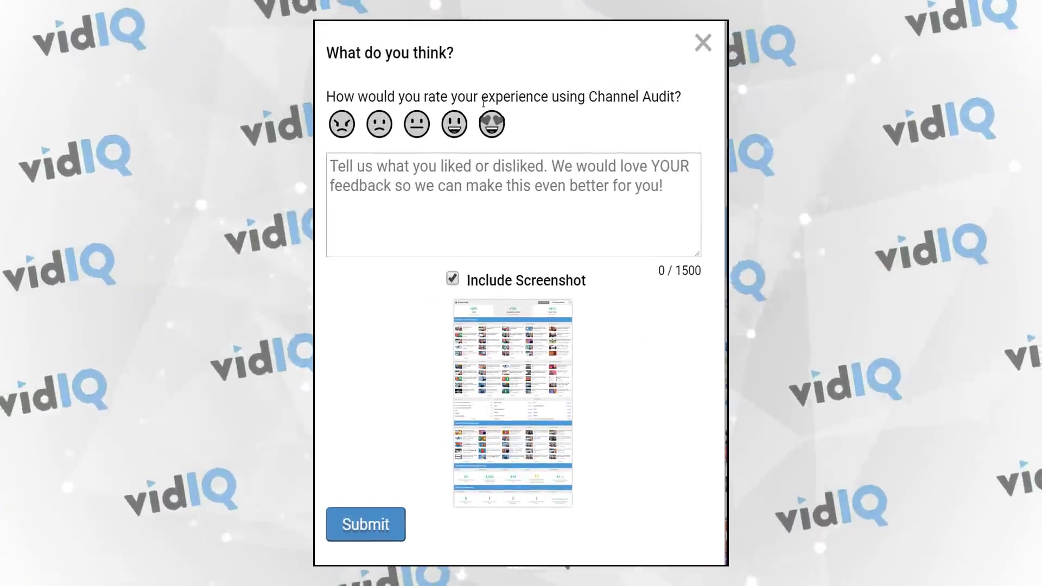
- Pick the heart-eyes top rating and start a comment in the feedback box
click(491, 124)
click(509, 168)
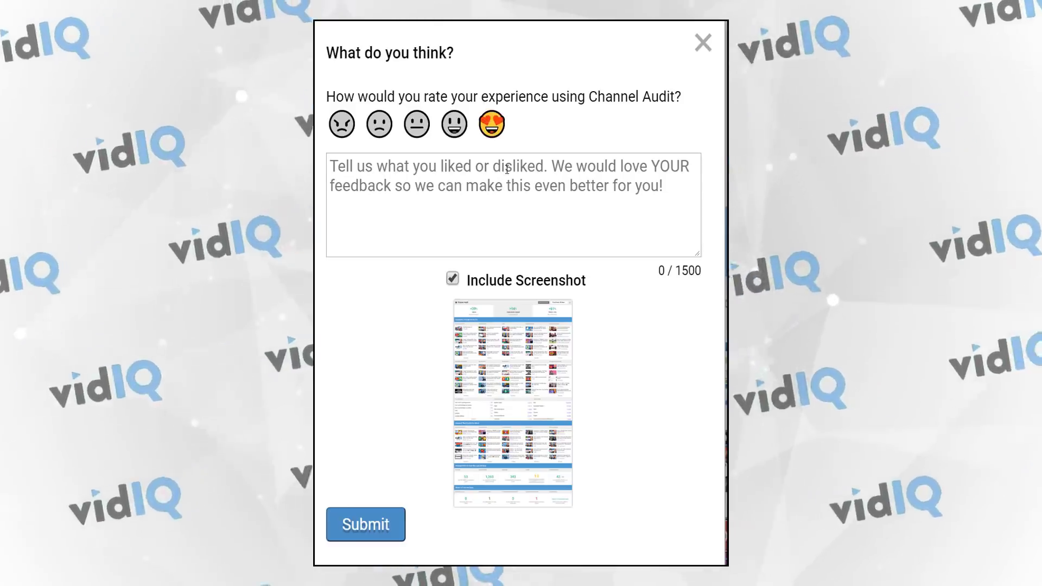
text(I )
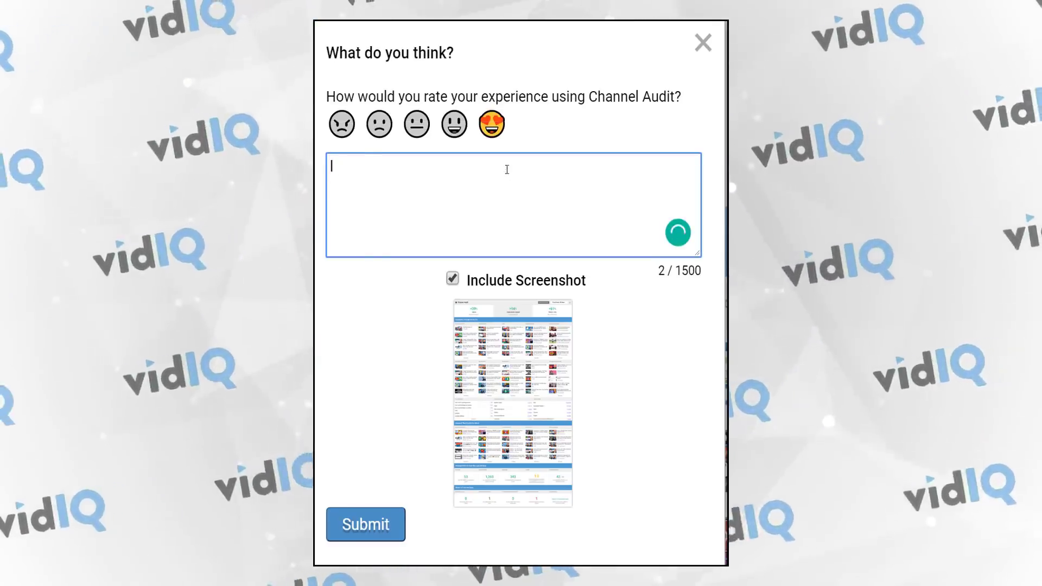
text(LOVE th)
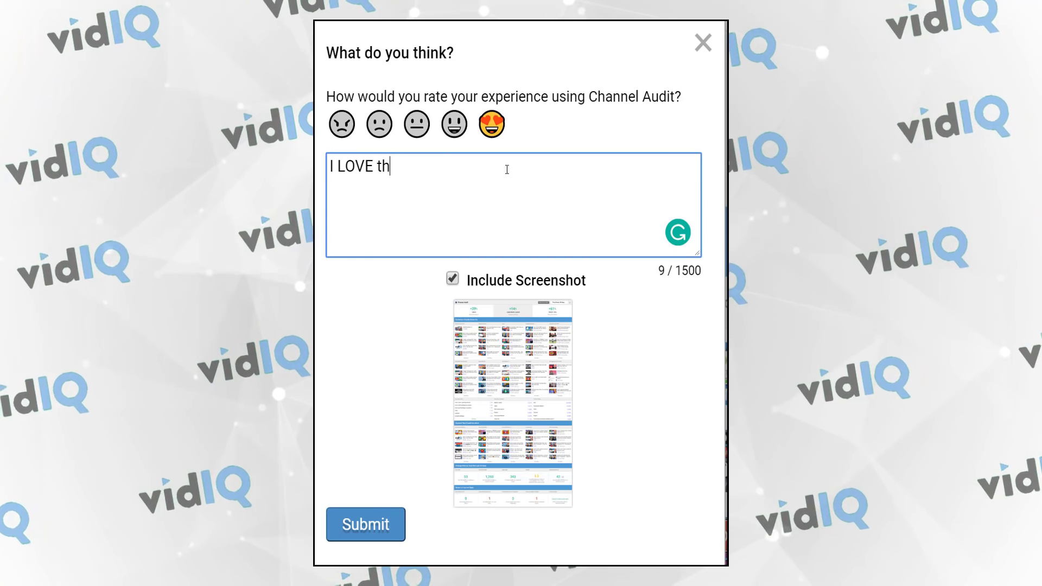
text(is tool!)
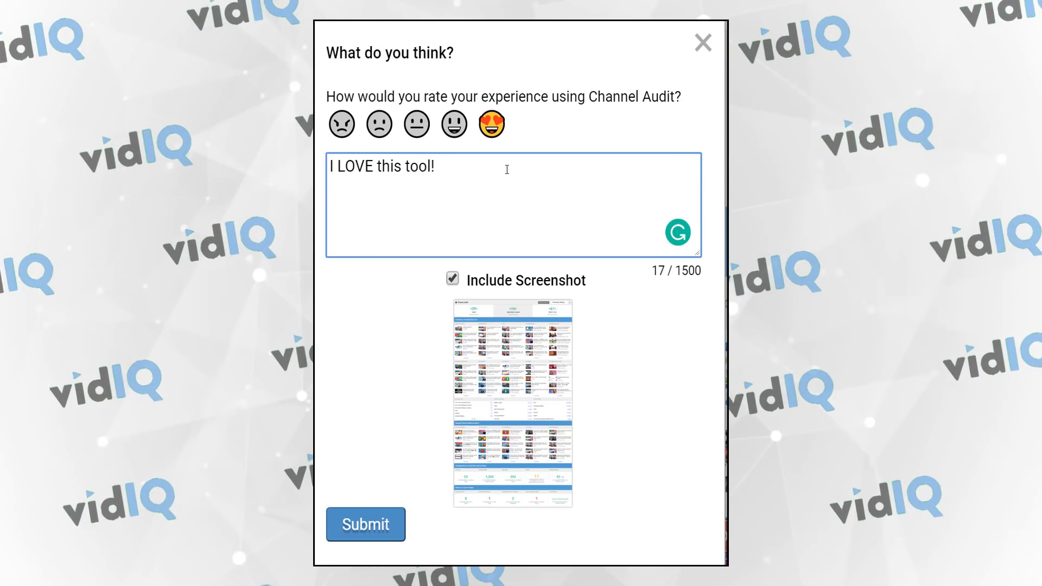